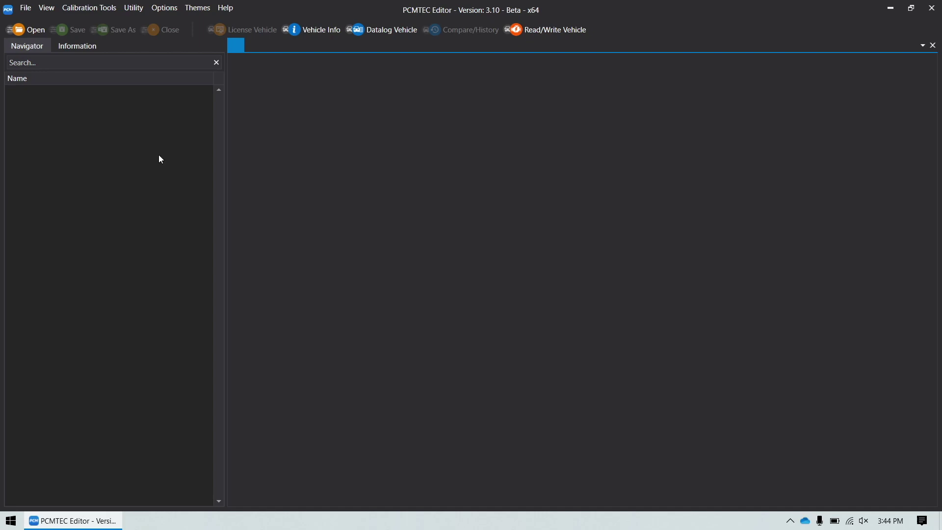
Open the "export all" tune and show only the parameters that are different to stock
click(27, 30)
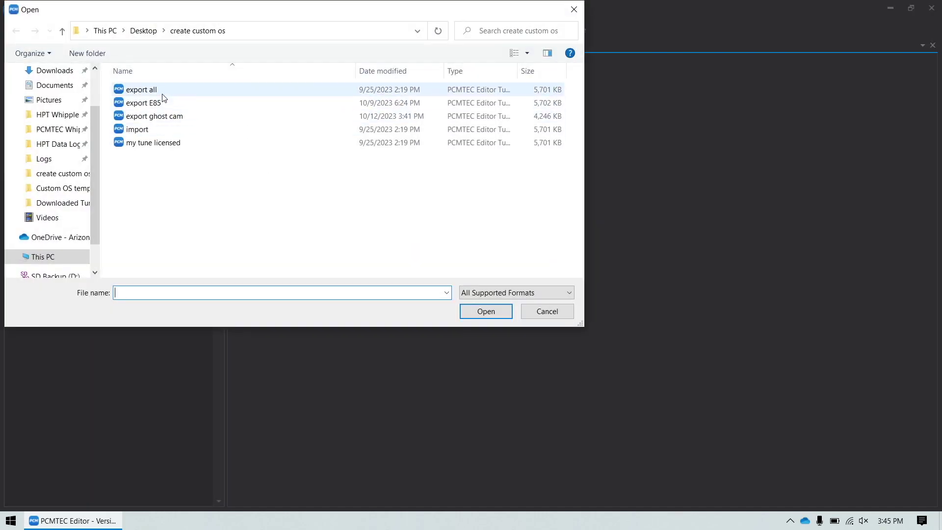
double_click(162, 90)
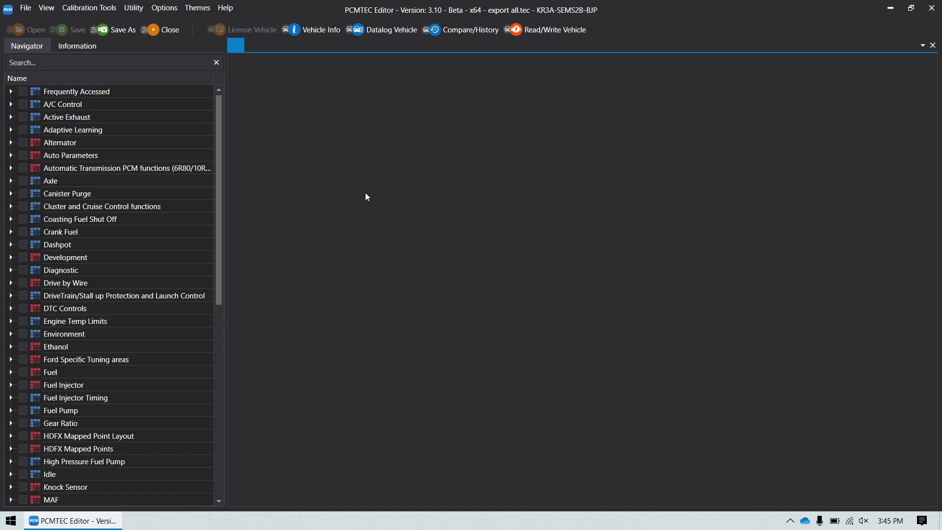
right_click(68, 156)
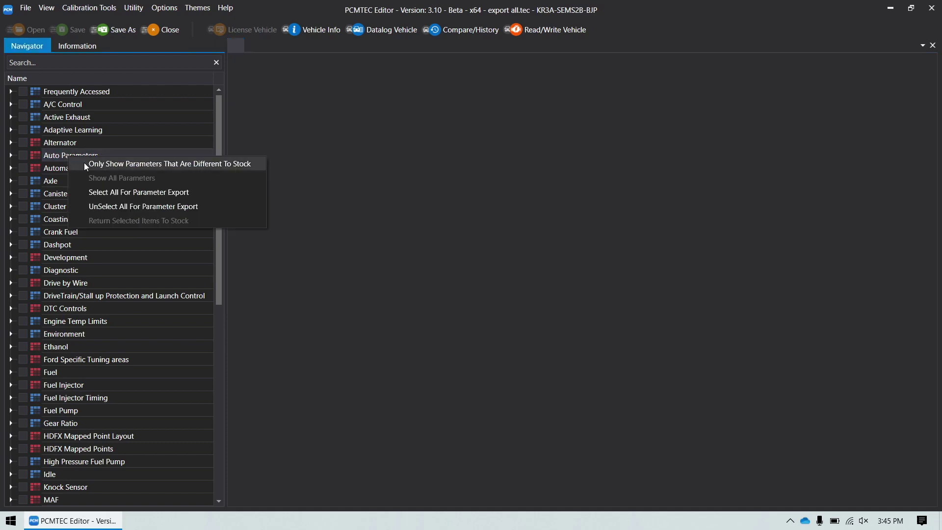
click(85, 164)
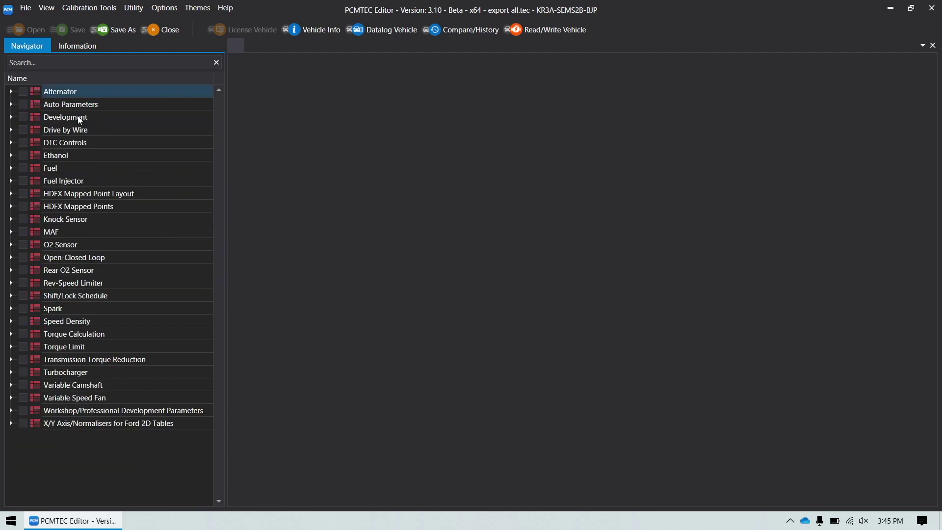
Select all the listed parameters for parameter export and export them to an XML parameter file named "export all"
right_click(78, 119)
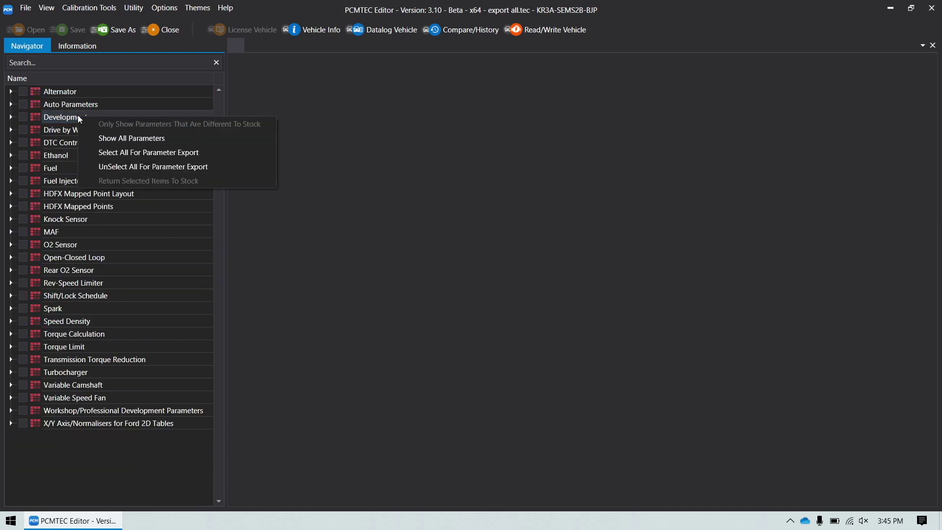
click(132, 154)
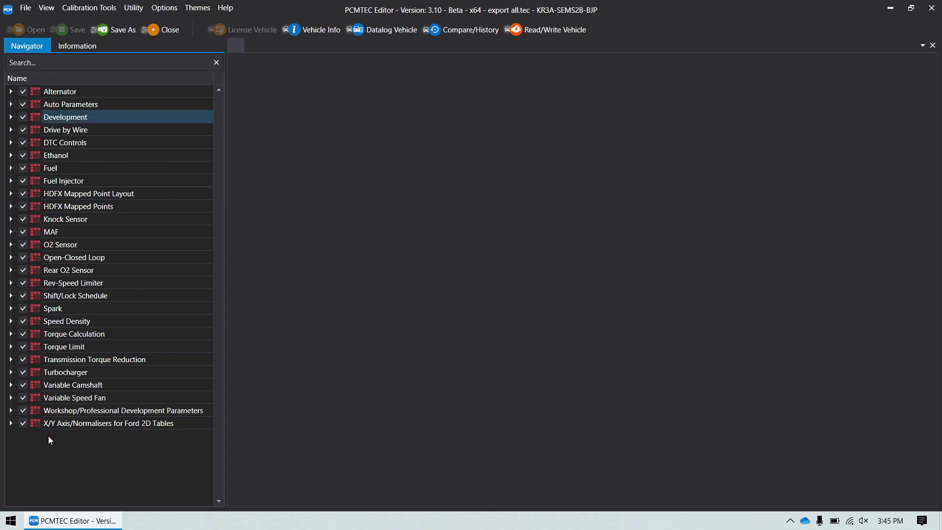
click(27, 9)
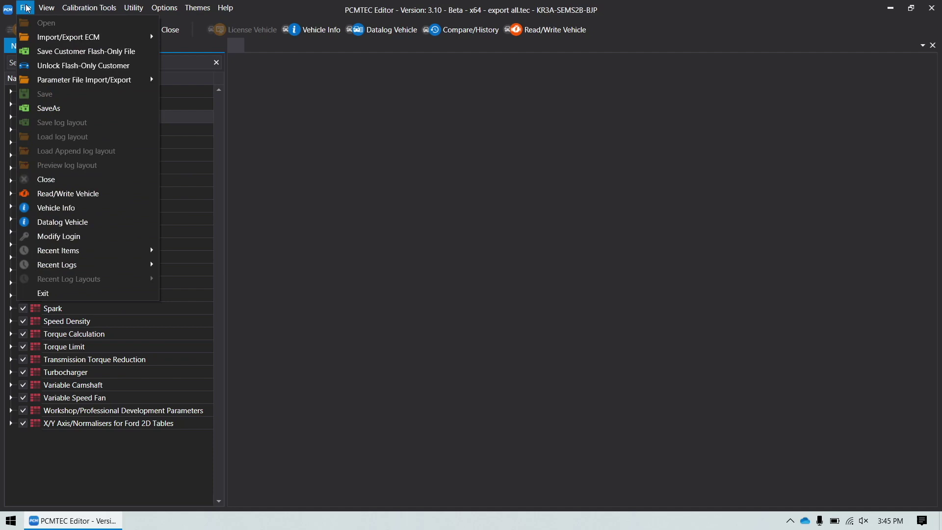
mouse_move(69, 81)
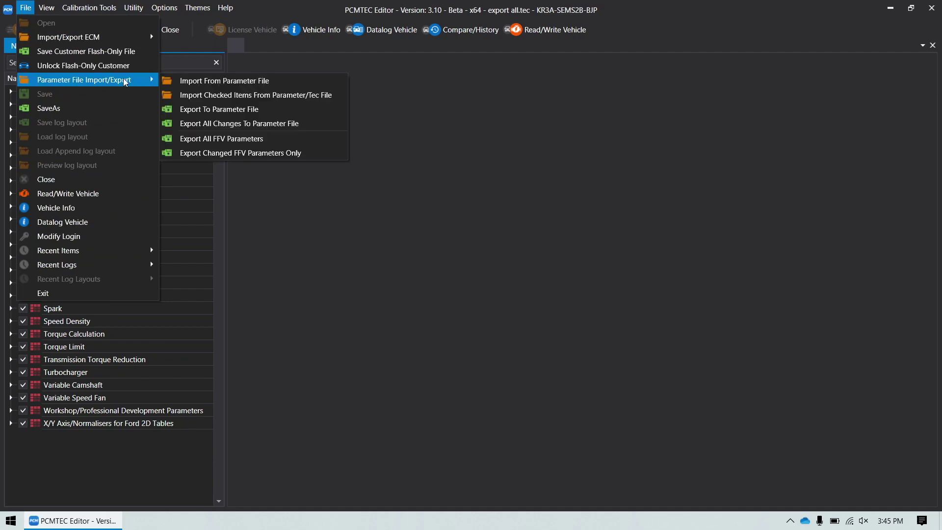
click(218, 115)
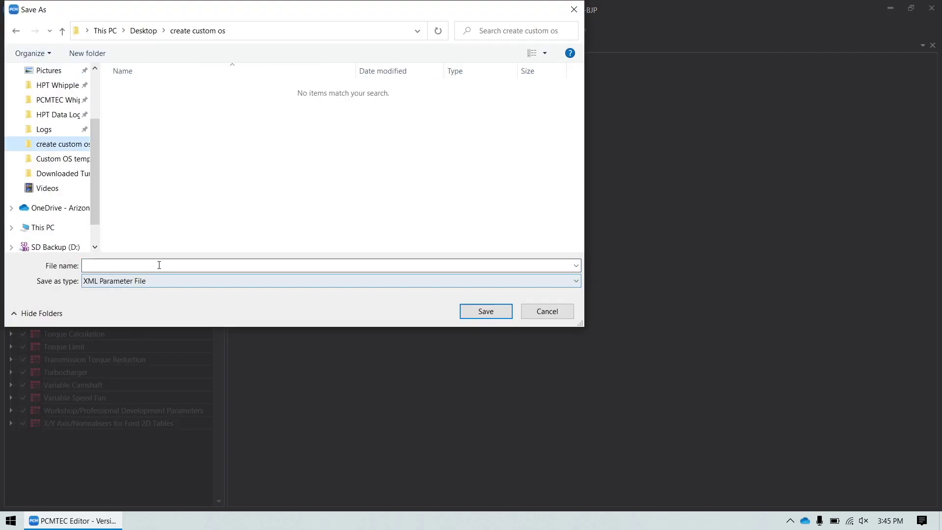
click(159, 265)
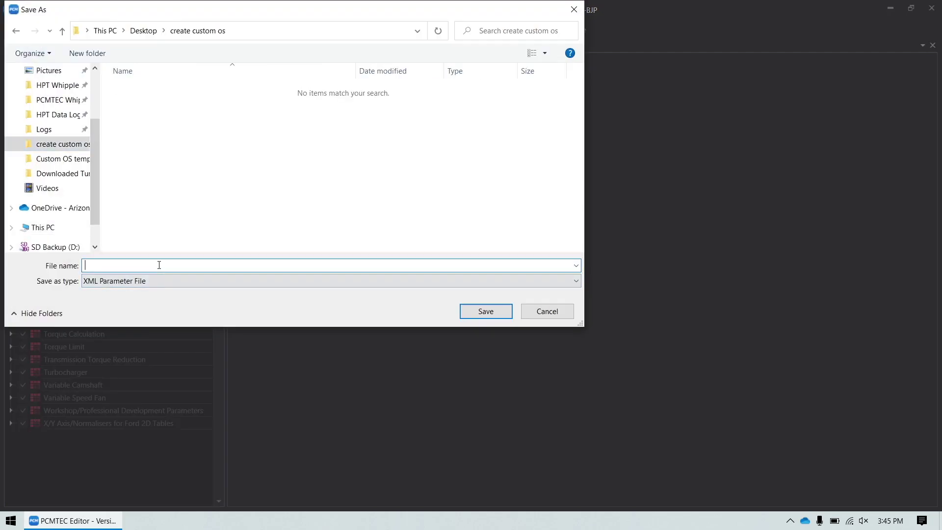
text(export all)
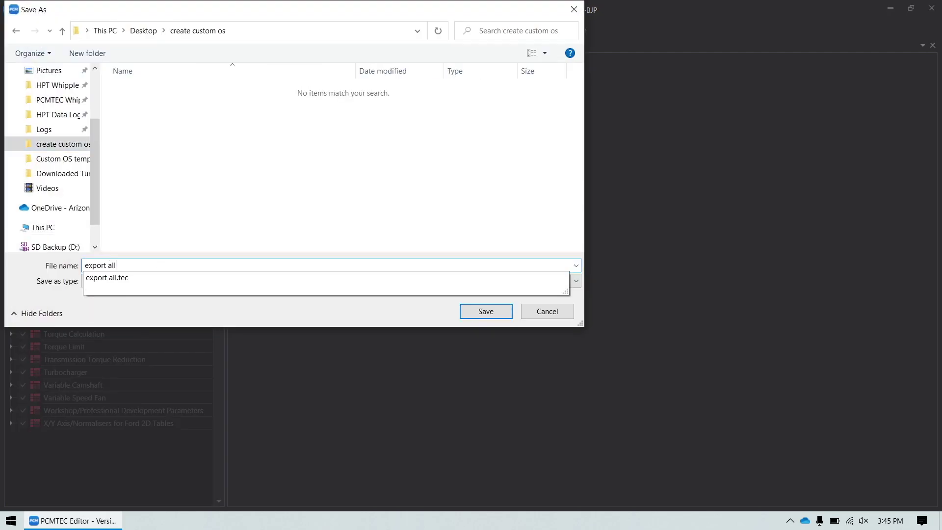
key(Return)
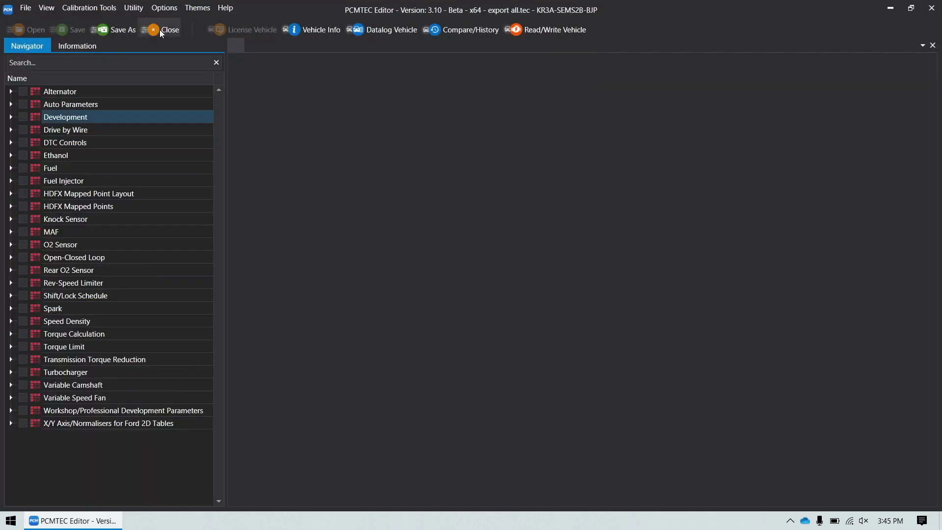
Close the current tune, then open the "import" tune in the FMT Custom OS Configuration wizard
click(160, 30)
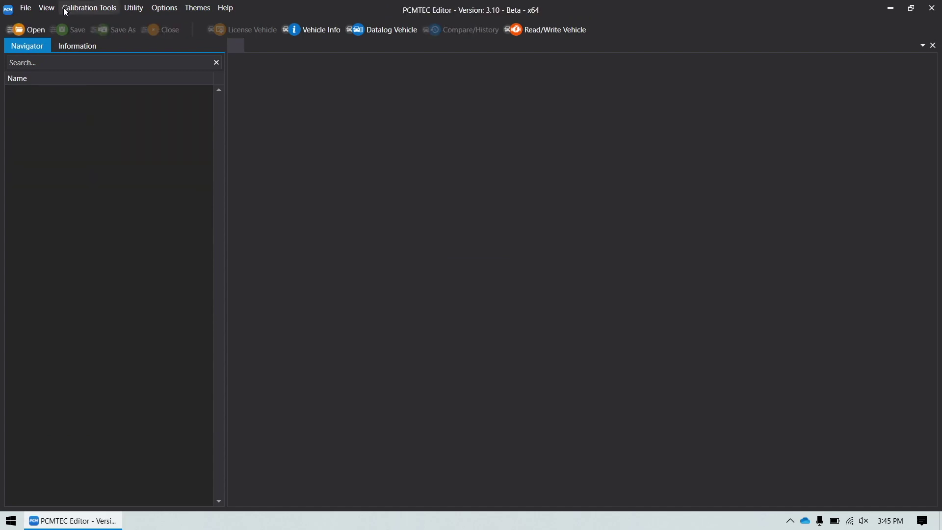
click(21, 33)
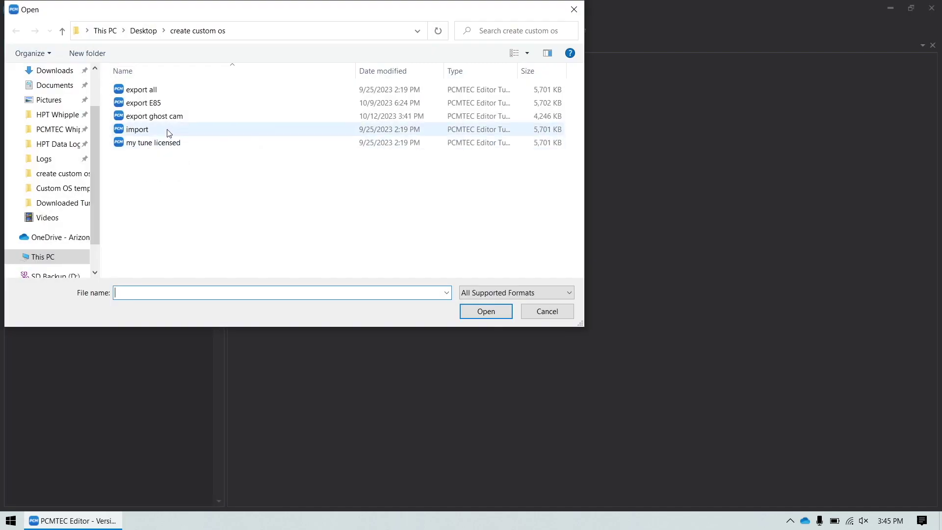
double_click(168, 131)
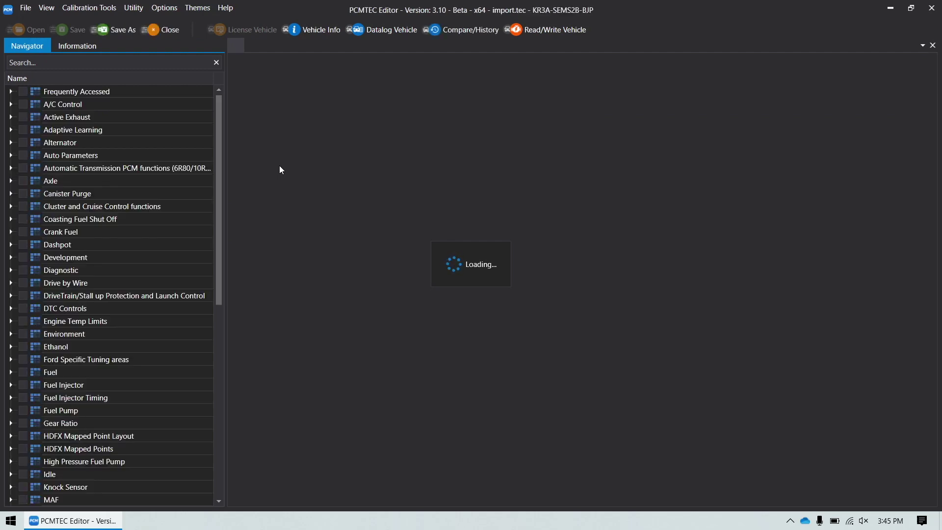
click(89, 7)
click(118, 93)
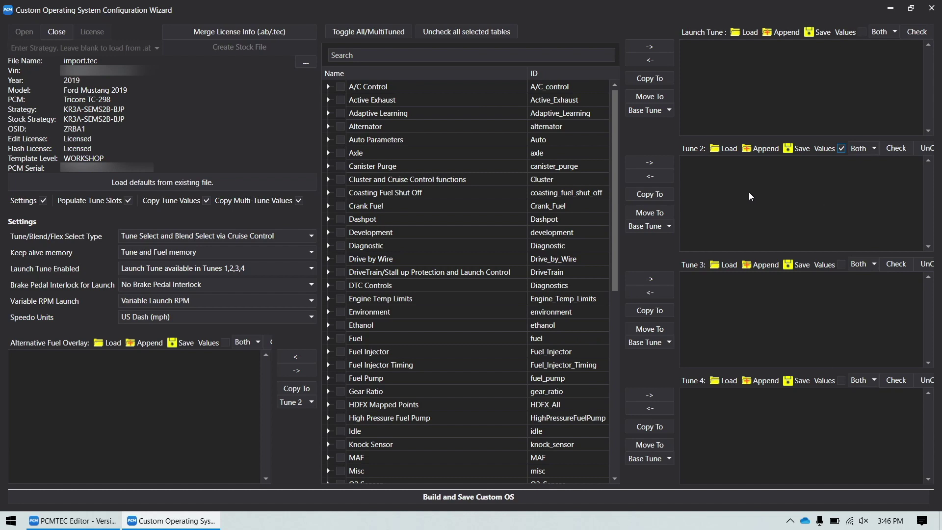
Load the "export all" XML parameter file into the Tune 2 slot and close the configuration wizard
click(720, 149)
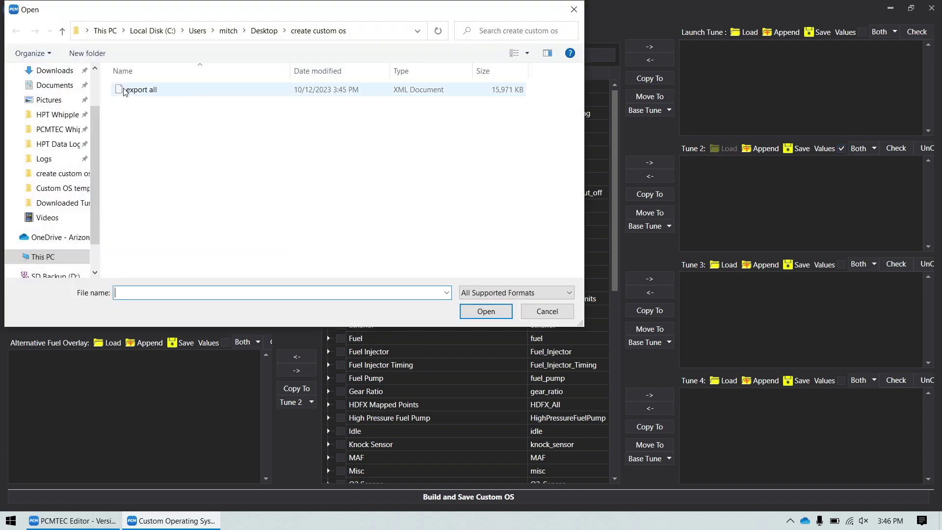
click(141, 91)
double_click(141, 90)
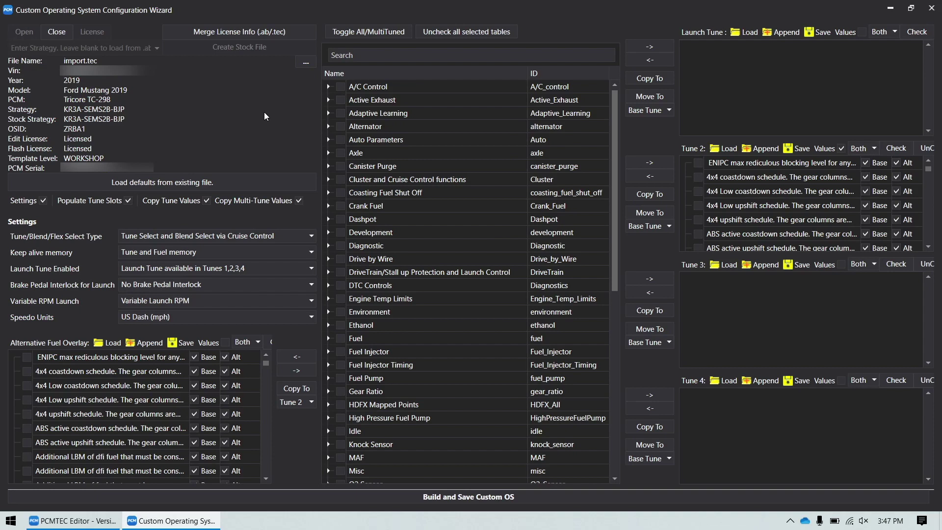
click(931, 8)
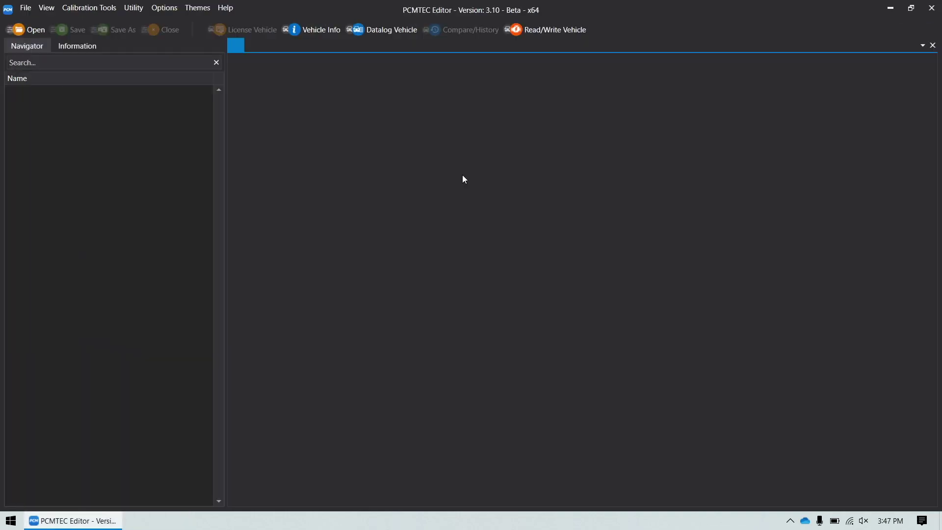
Open the "export E85" tune and mark parameter 73843, "Borderline spark modifier for fuel lambse", for export
click(29, 29)
double_click(158, 103)
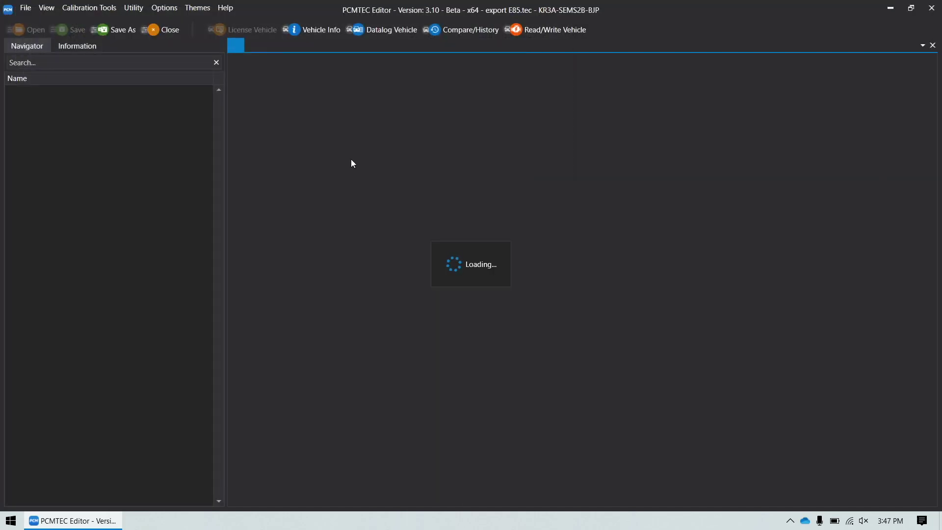
click(108, 62)
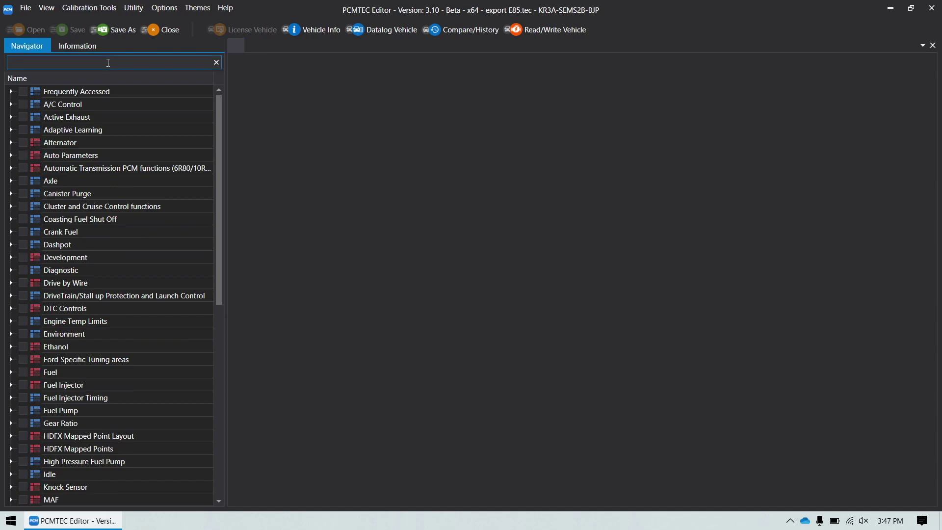
text(73843)
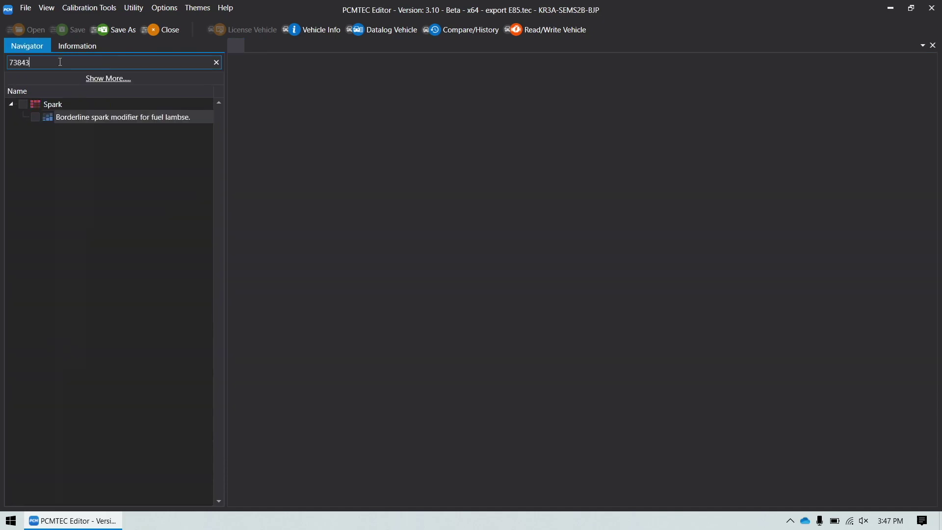
click(39, 120)
Find and mark parameters 60949 (desired crank fuel mass) and 73877 (cylinder pressure limit spark) for export, and clear the search
click(84, 65)
key(ctrl+a)
text(60949)
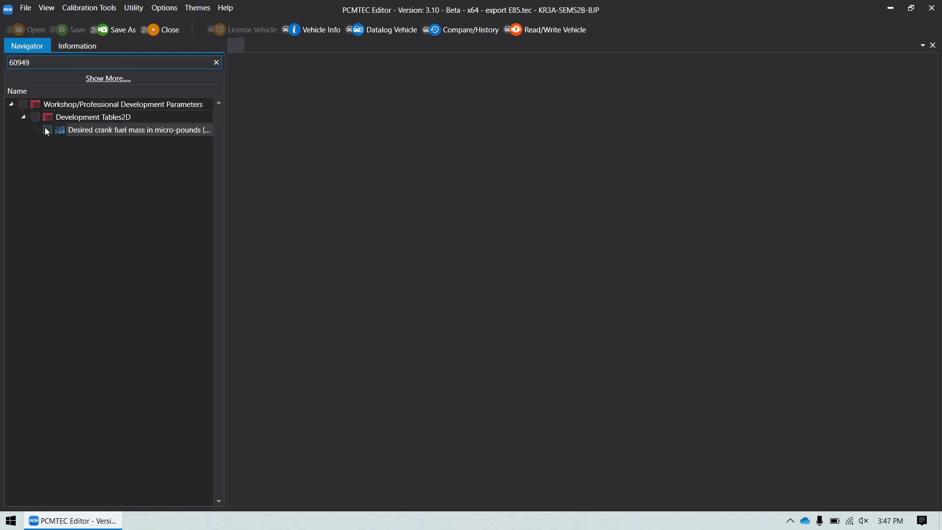
click(46, 130)
click(65, 63)
text(73877)
click(44, 118)
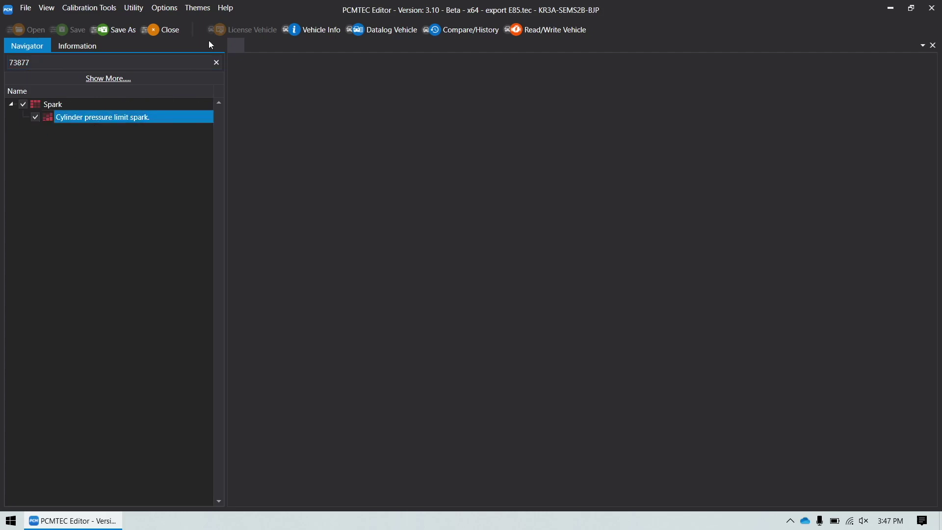
click(216, 63)
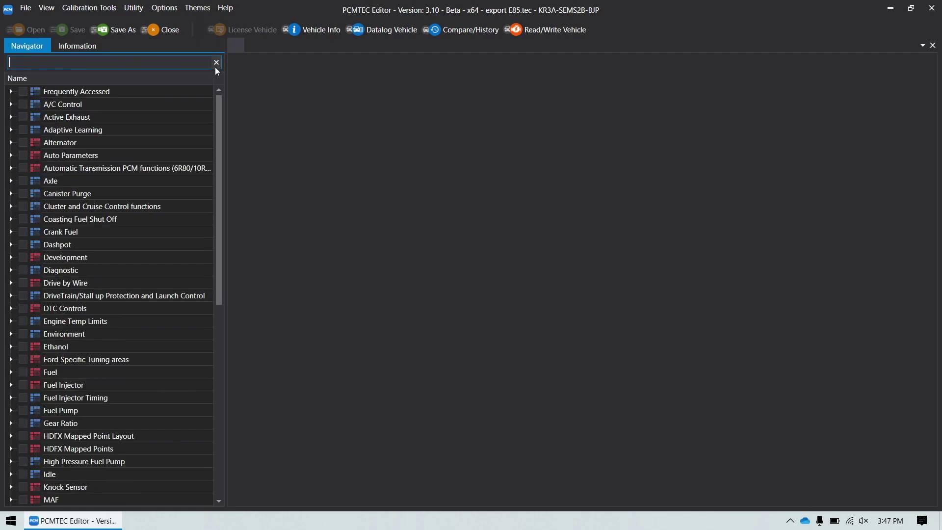
scroll(172, 327, down, 10)
scroll(169, 326, up, 10)
Export the marked parameters to an XML parameter file named "E85 export"
click(25, 10)
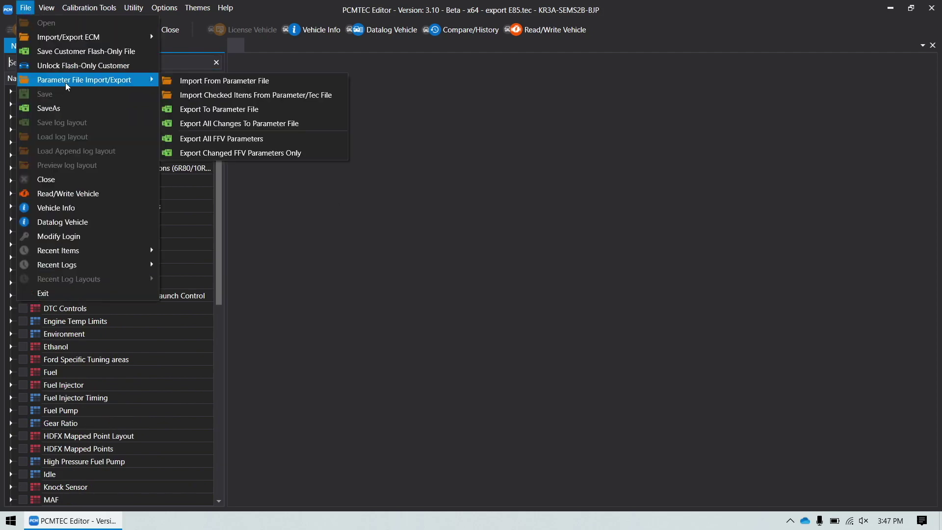
mouse_move(126, 79)
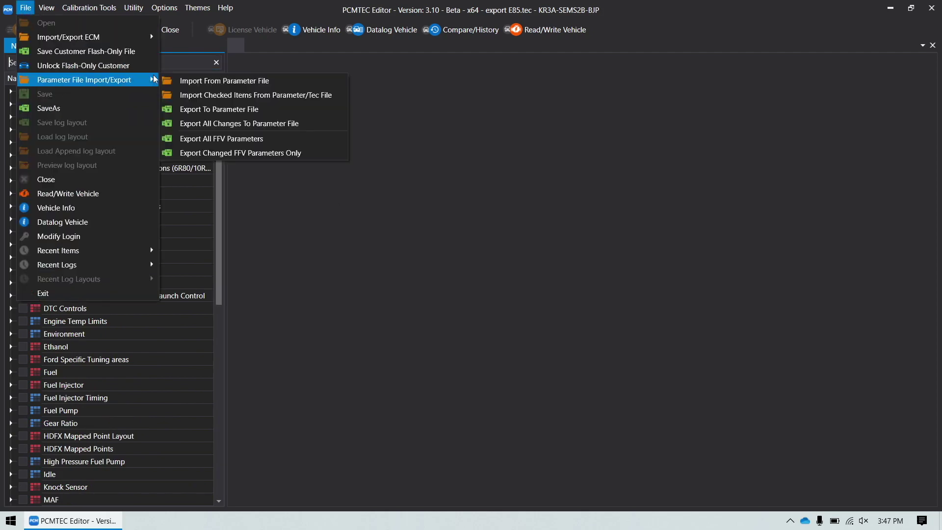
click(214, 110)
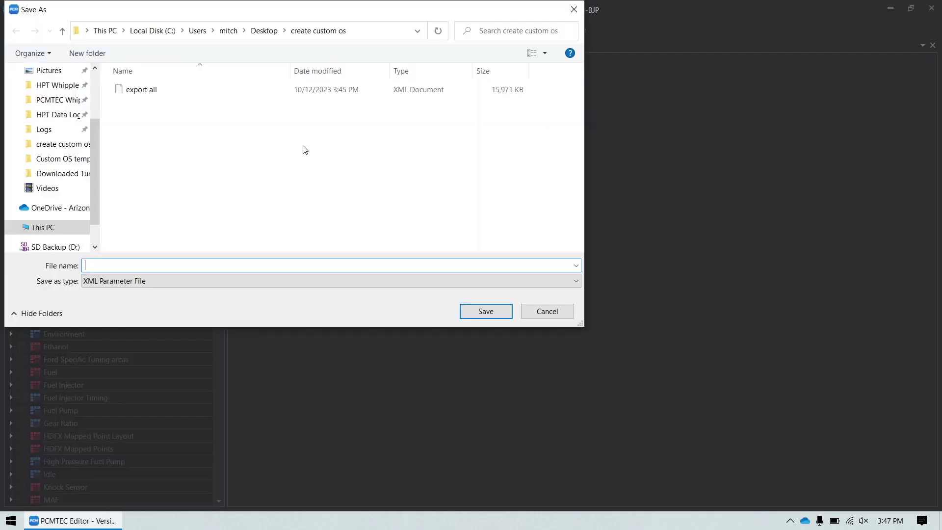
text(E85 export)
key(Return)
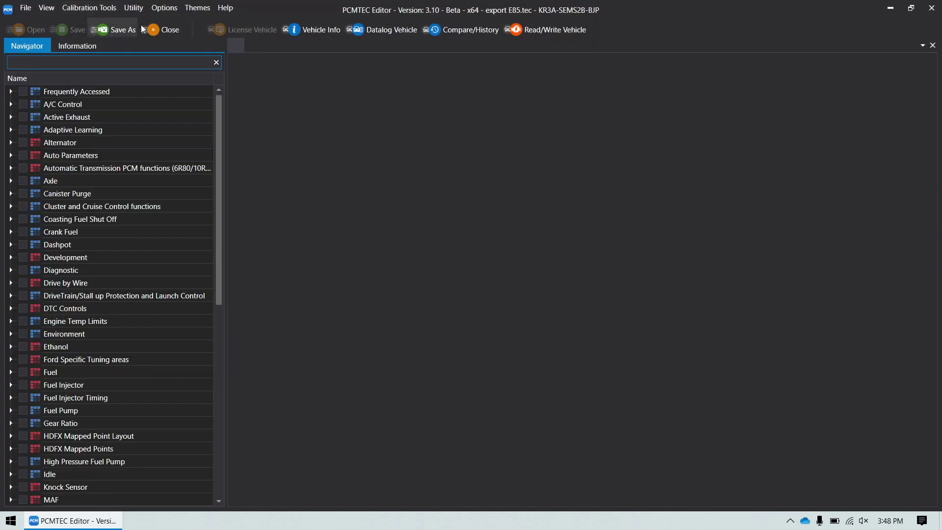
Open the "import" tune in the FMT Custom OS Configuration wizard and load "E85 export" into the Alternative Fuel Overlay
click(158, 29)
click(33, 30)
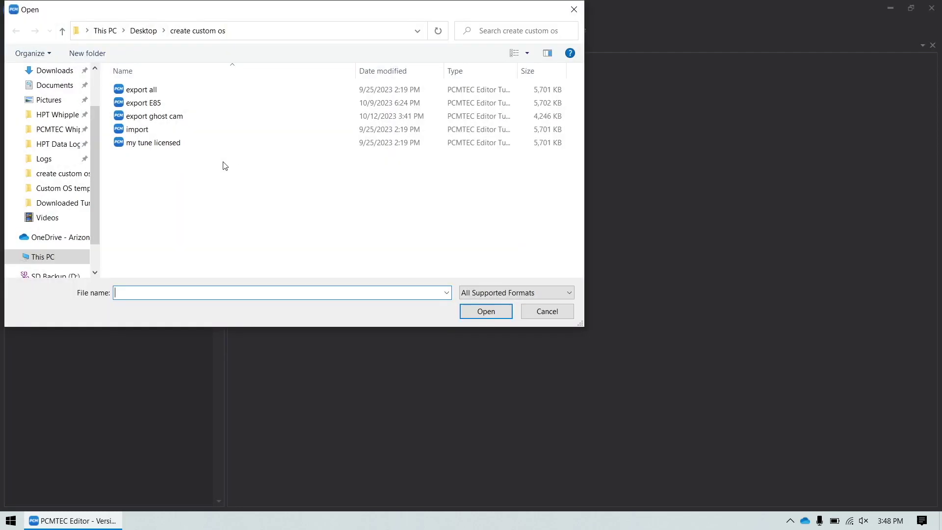
double_click(177, 131)
click(96, 7)
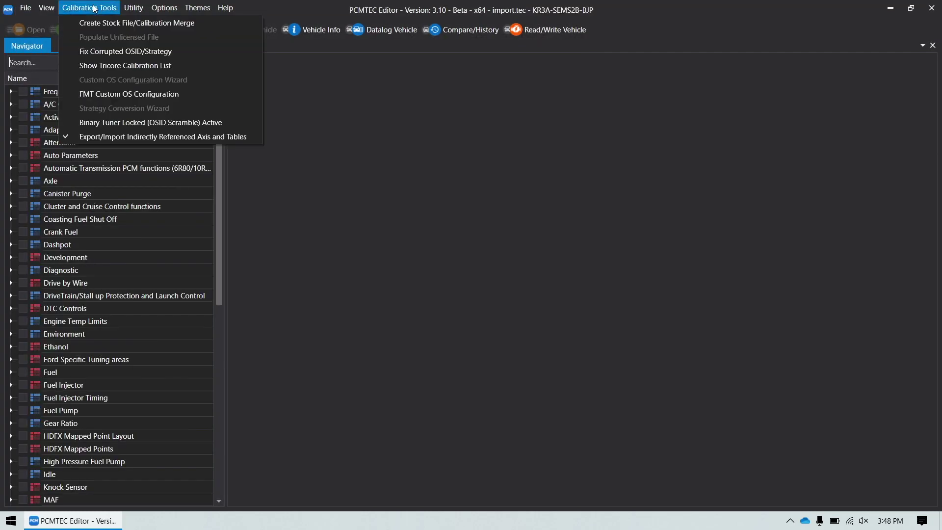
click(131, 94)
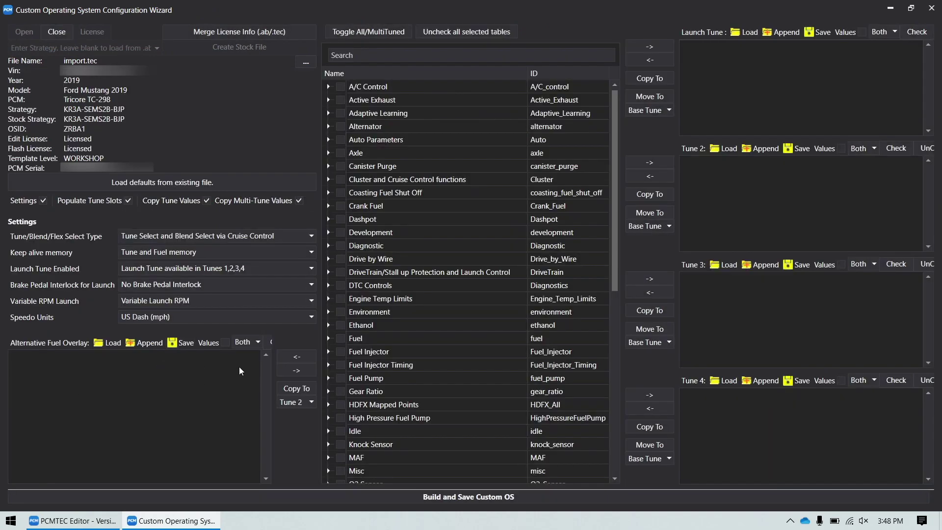
click(107, 345)
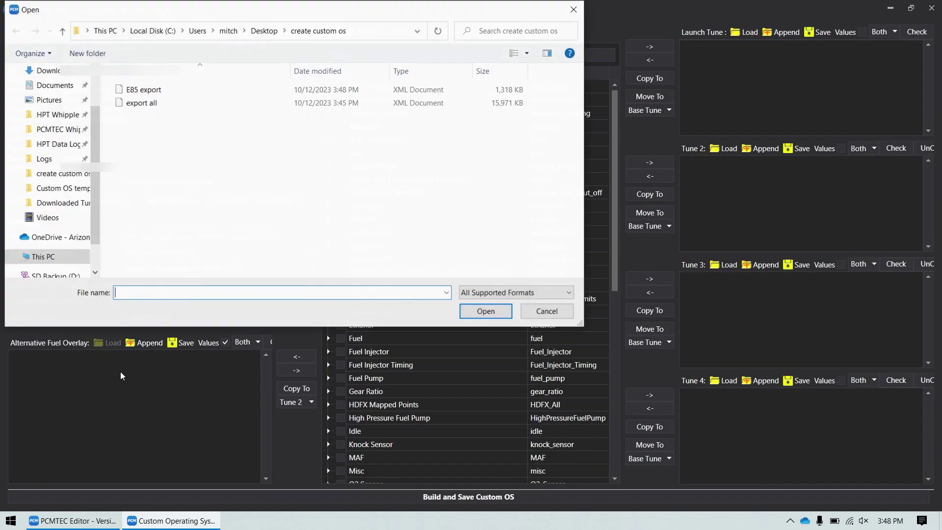
double_click(147, 91)
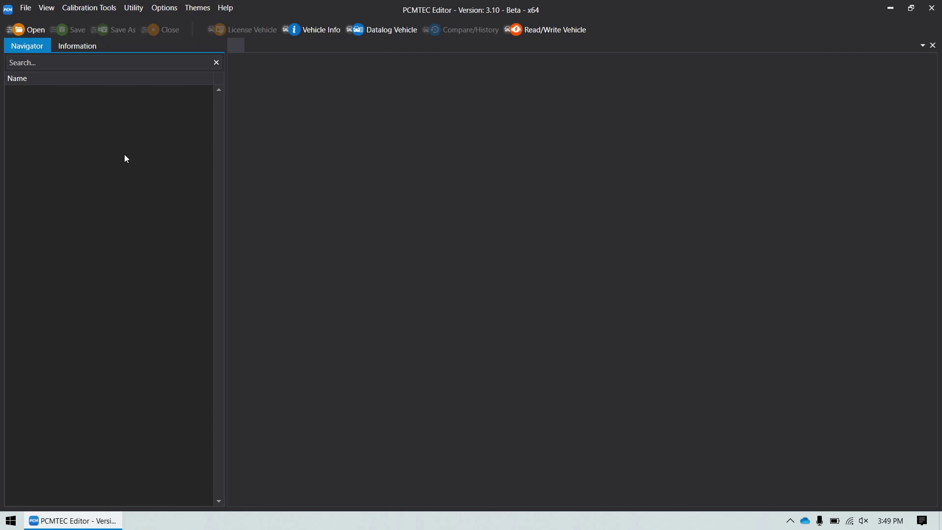
Open the "export ghost cam" tune in the Custom OS Configuration wizard and mark all the Tune 2 parameters for export
click(98, 9)
click(131, 80)
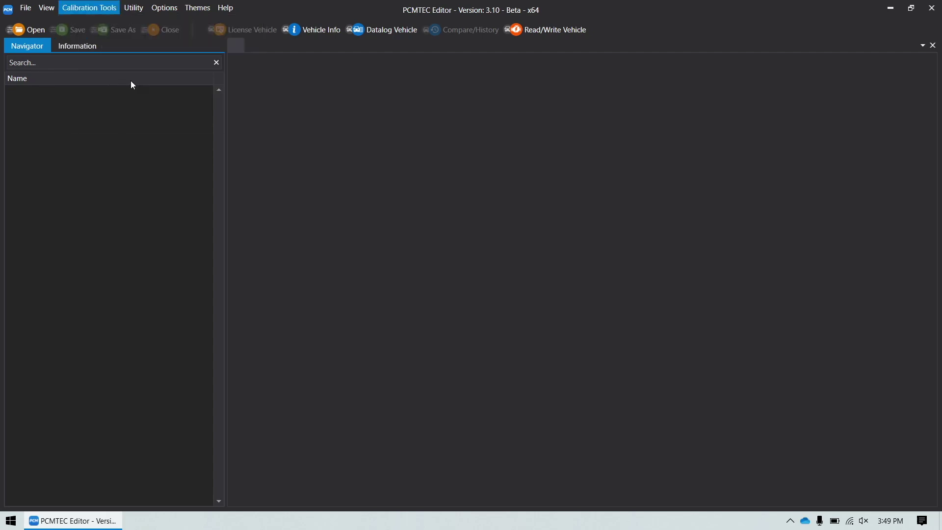
click(23, 35)
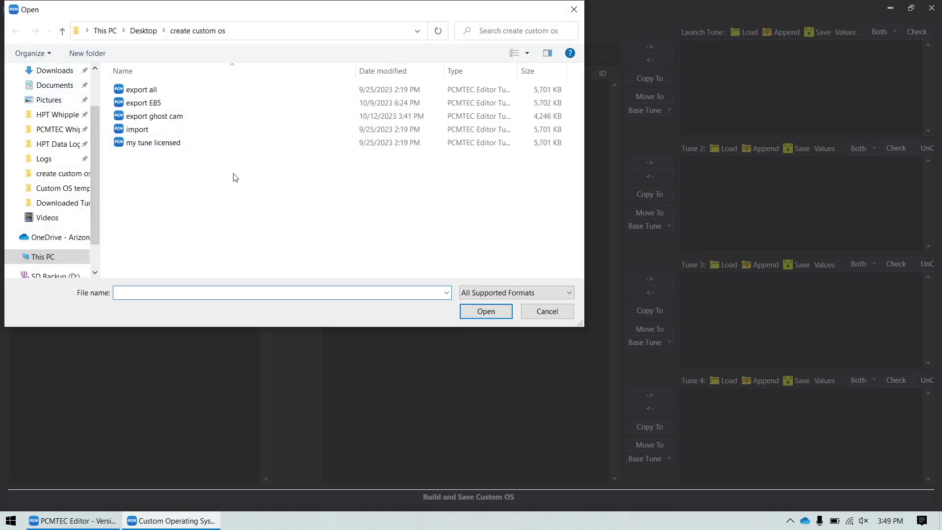
double_click(137, 116)
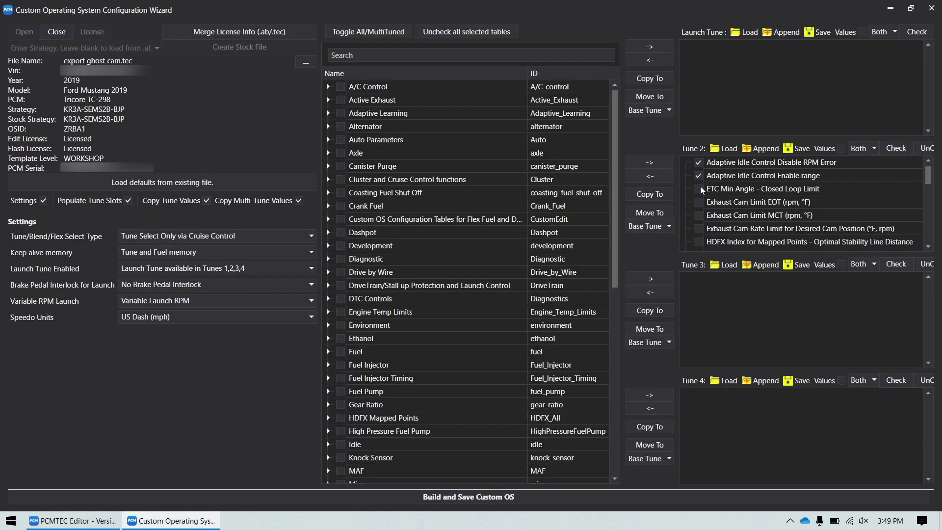
scroll(700, 217, down, 6)
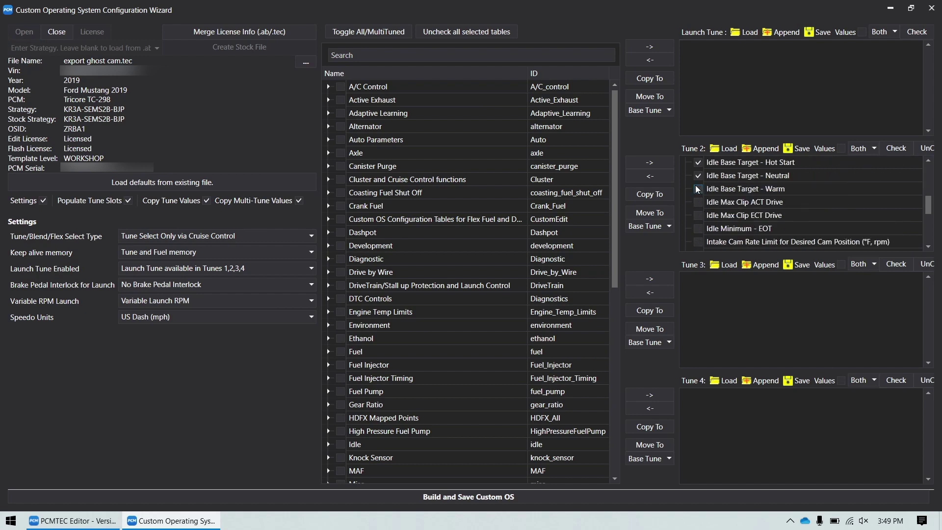
scroll(699, 235, down, 3)
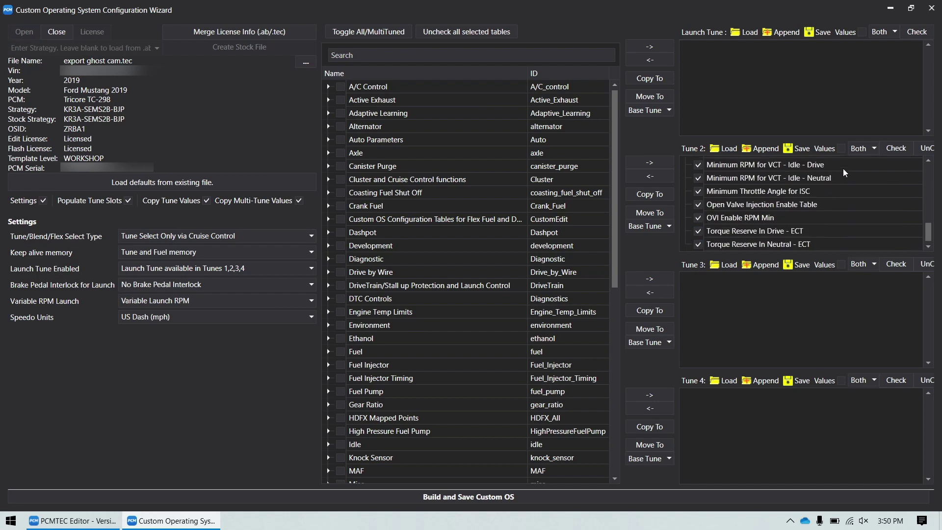
Export the marked Tune 2 parameters with their values to an XML parameter file named "ghost cam export", and close the wizard
click(840, 149)
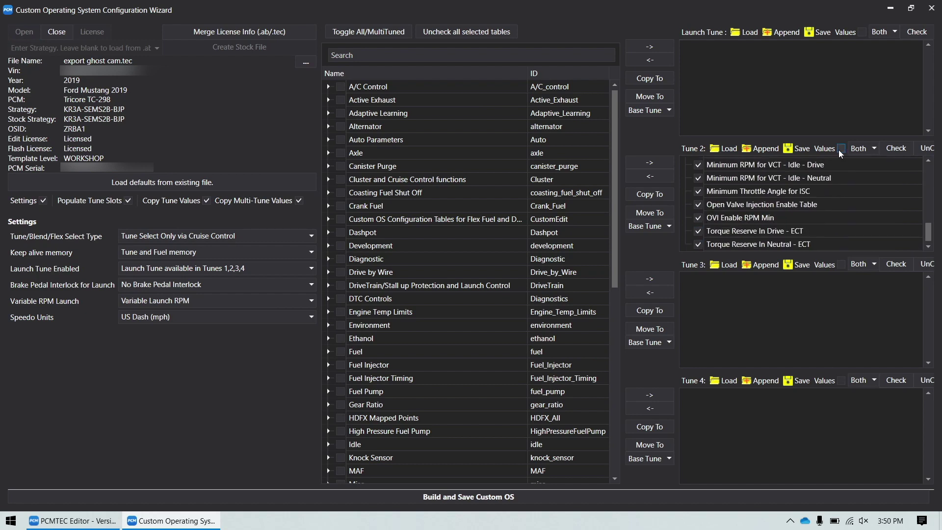
click(804, 150)
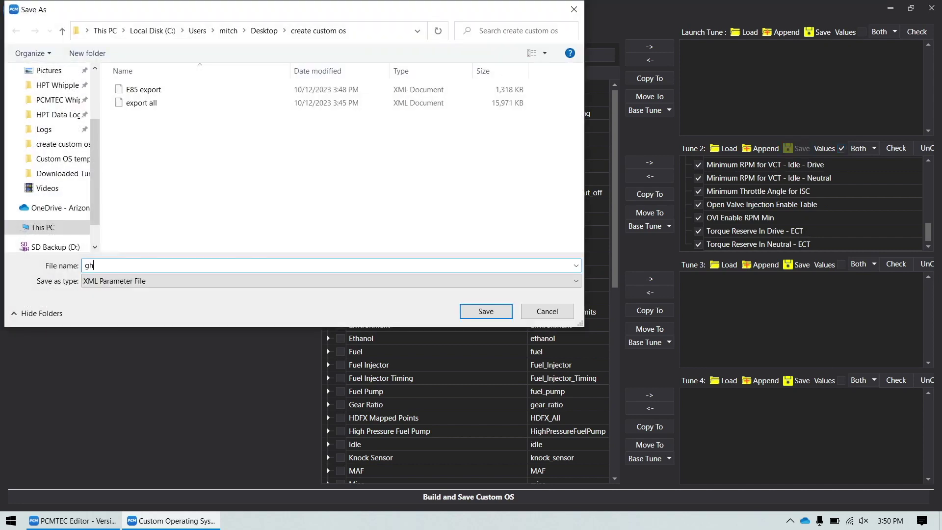
text(ost cam export)
key(Return)
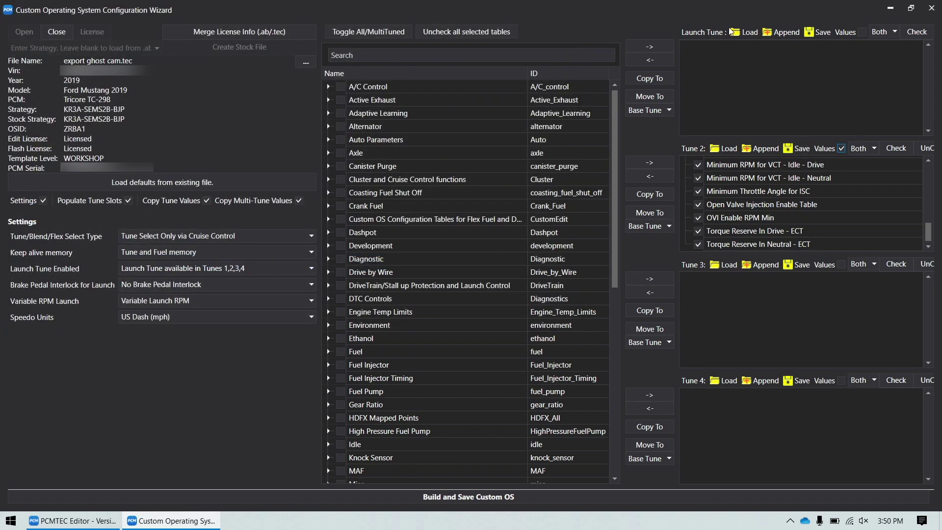
click(932, 7)
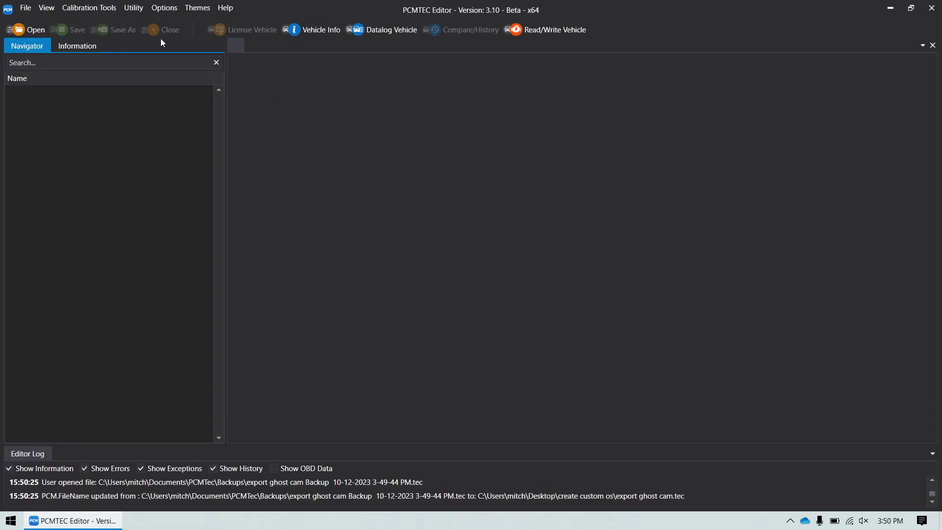
Open the "import" tune in the Custom OS Configuration wizard and load the "ghost cam" XML file with its values into Tune 2
click(113, 7)
click(93, 81)
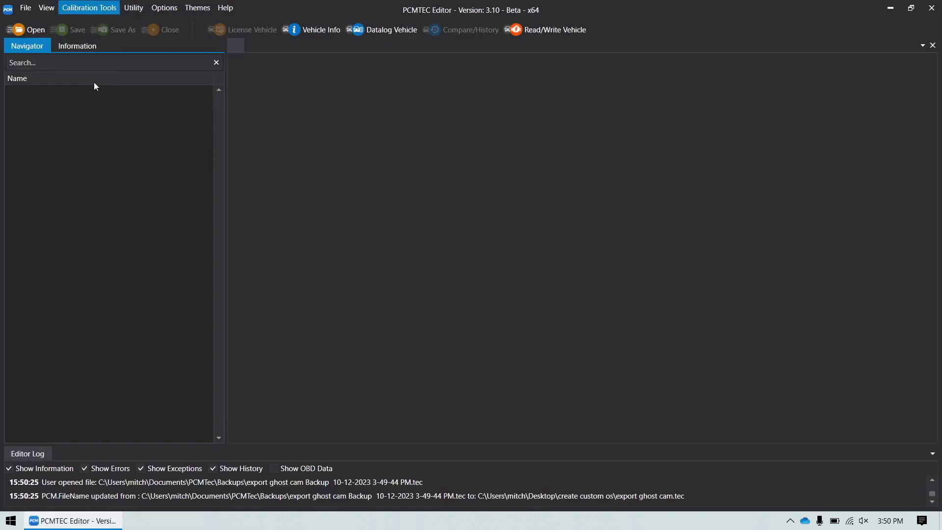
click(20, 31)
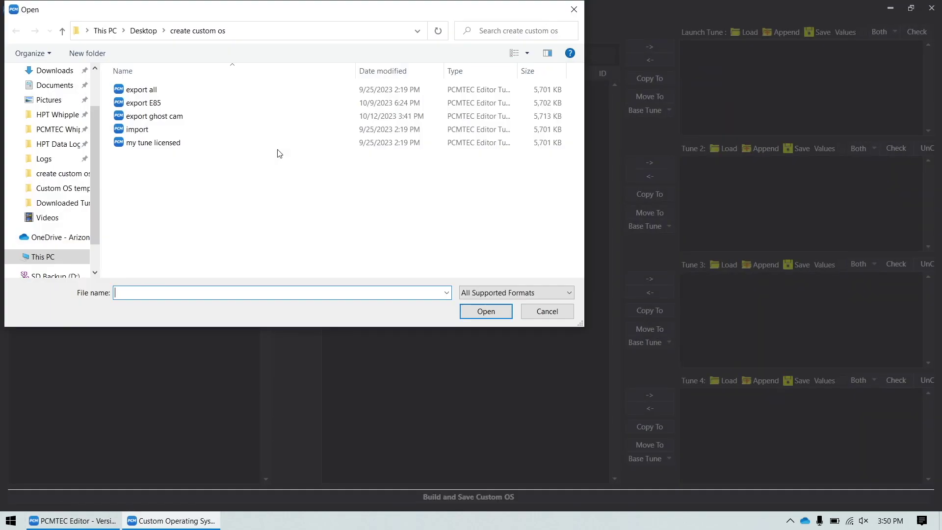
double_click(162, 129)
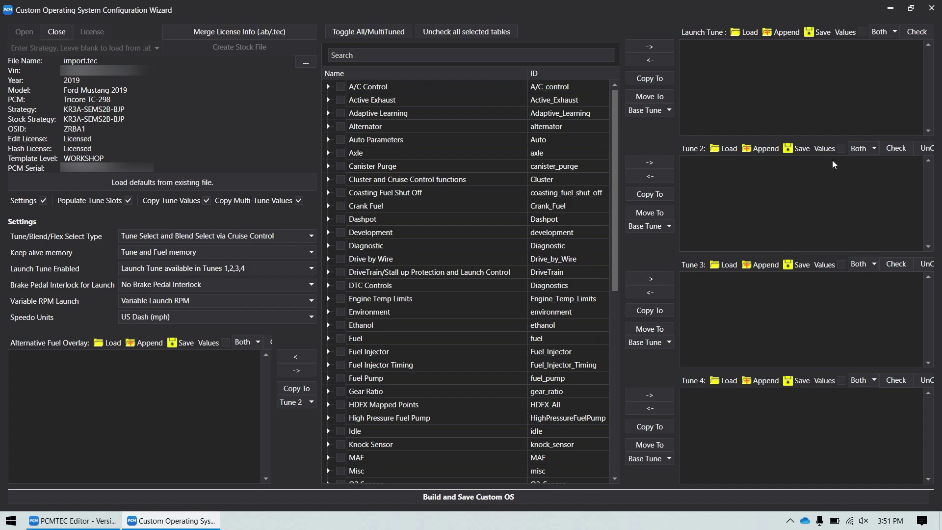
click(719, 149)
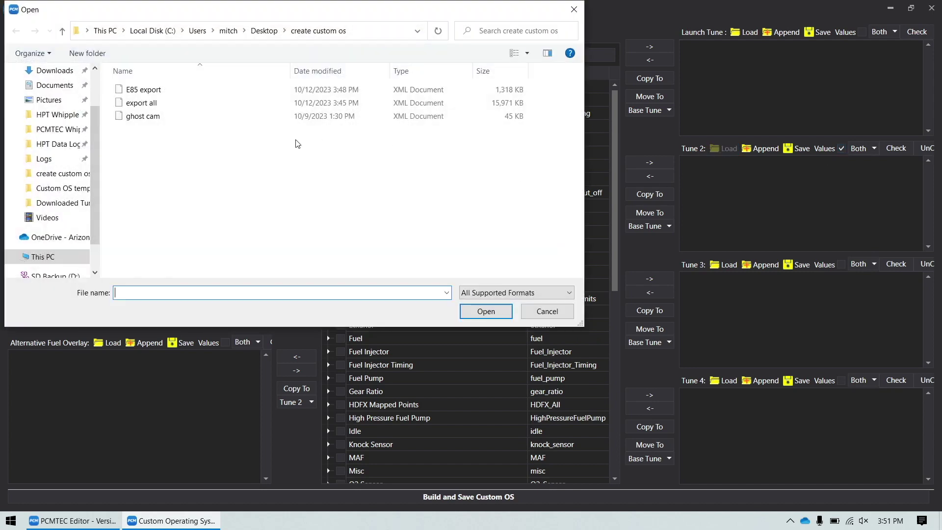
double_click(155, 116)
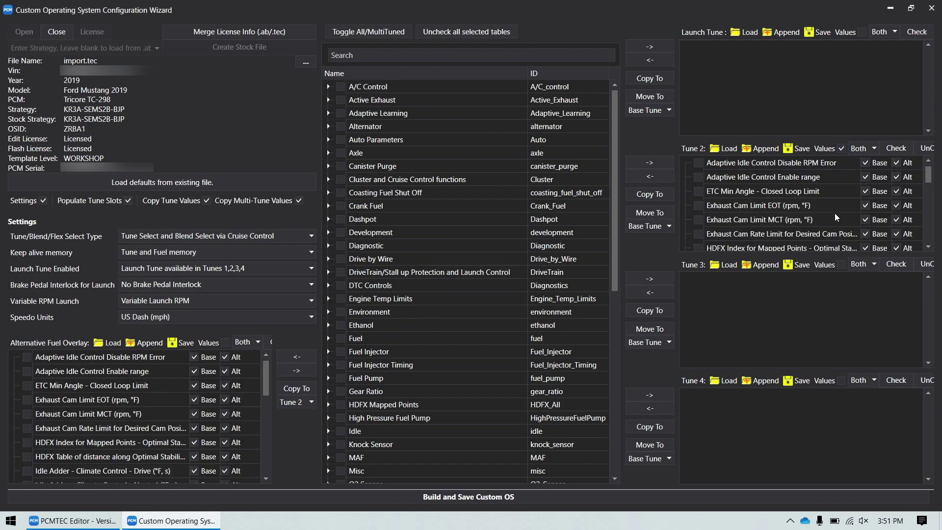